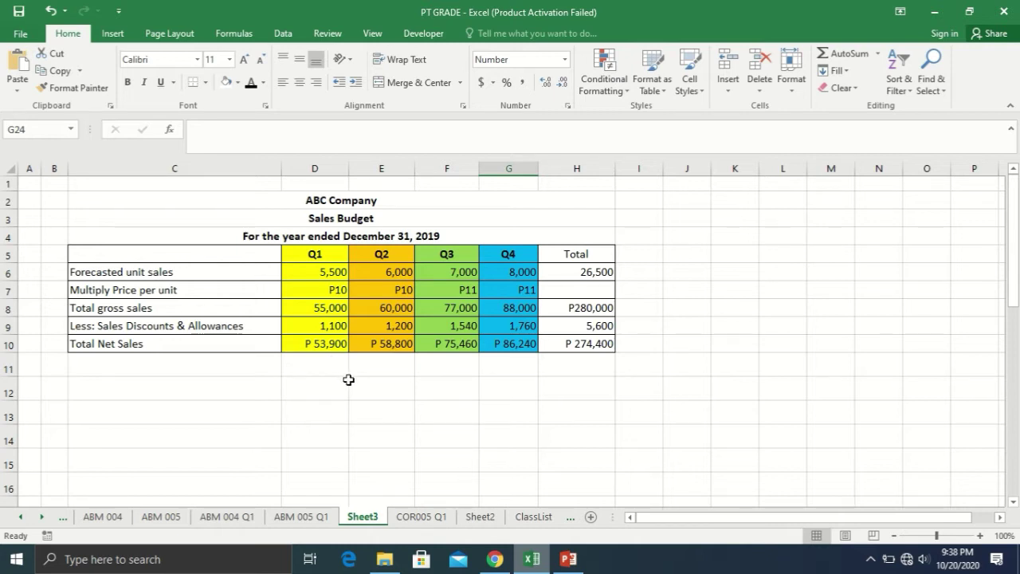
Enter cash sales of 10,780 for Q1 and 11,760 for Q2 in the Cash Collection table.
{"action": "scroll", "coordinate": [348, 380], "scroll_direction": "down", "scroll_amount": 5}
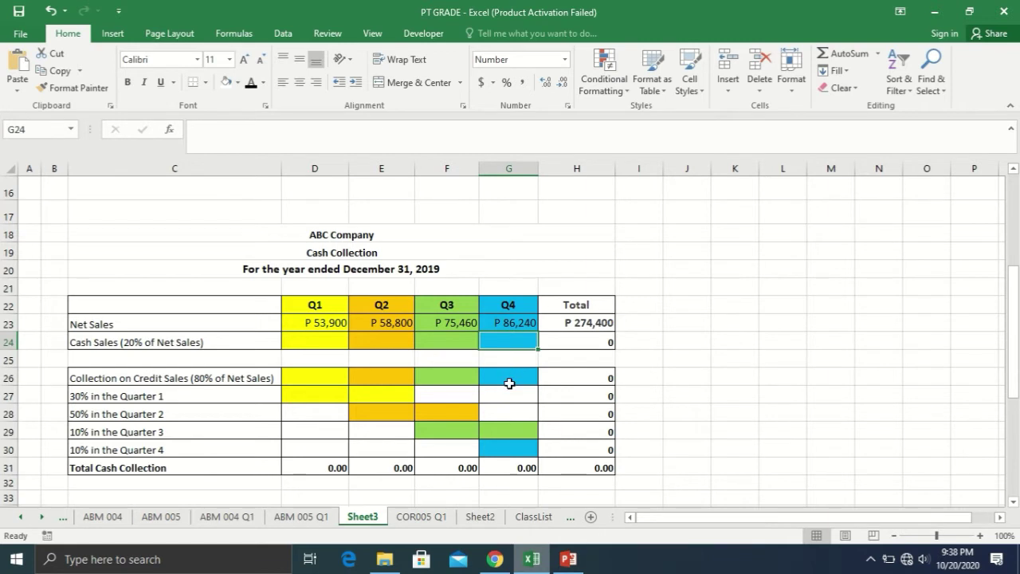
{"action": "left_click", "coordinate": [319, 341]}
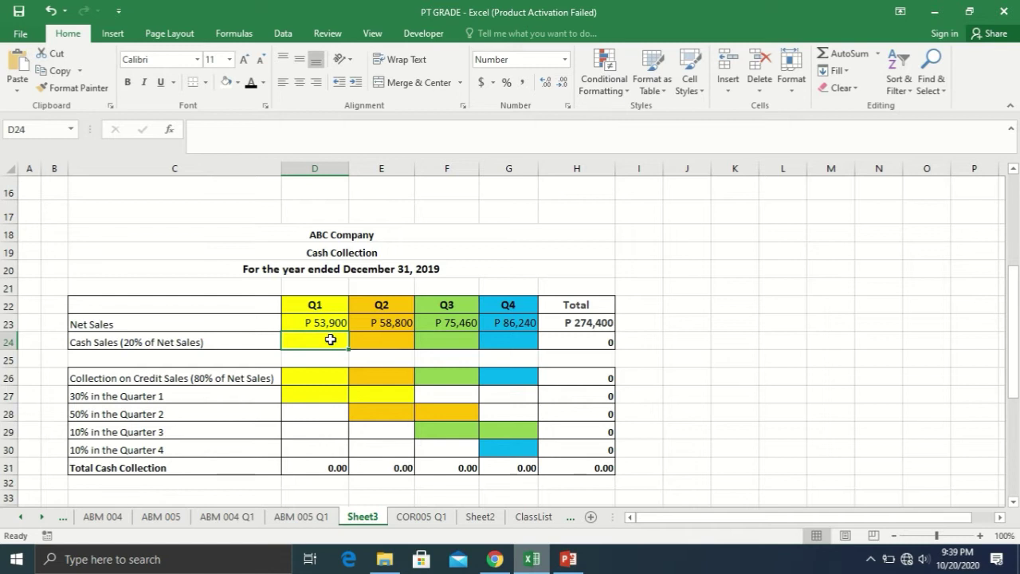
{"action": "type", "text": "10"}
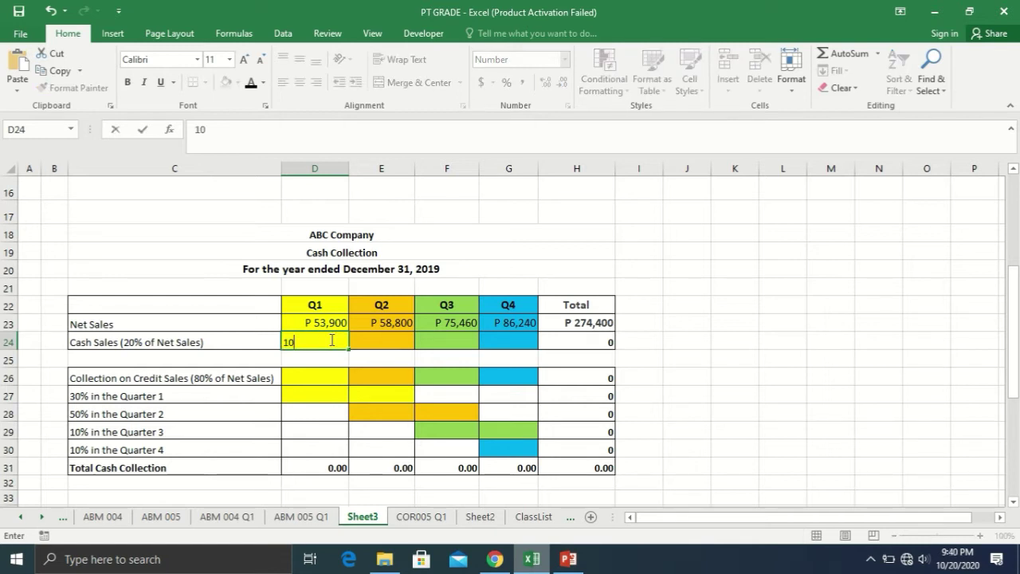
{"action": "type", "text": ",780"}
{"action": "key", "text": "Tab"}
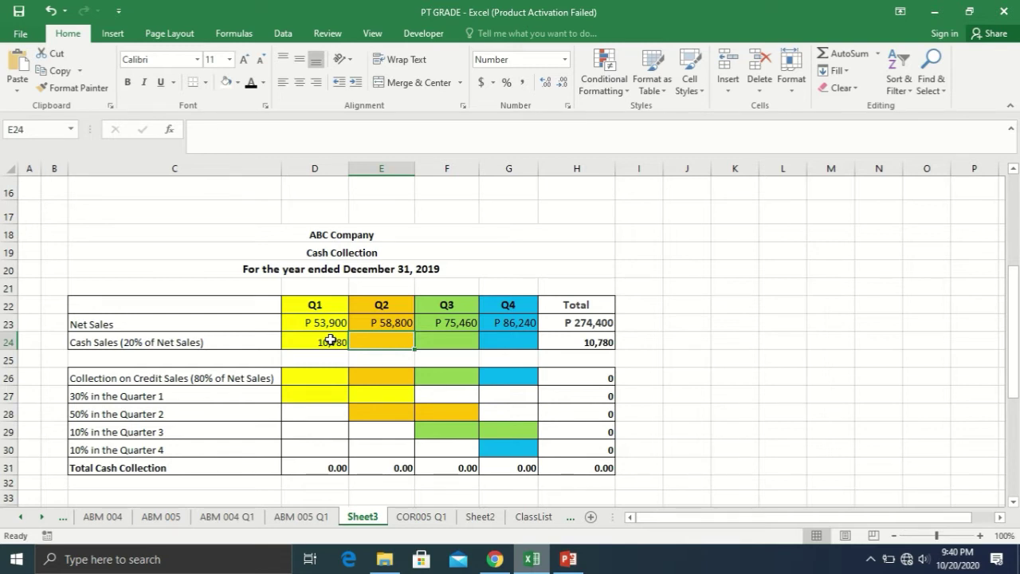
{"action": "type", "text": "11,"}
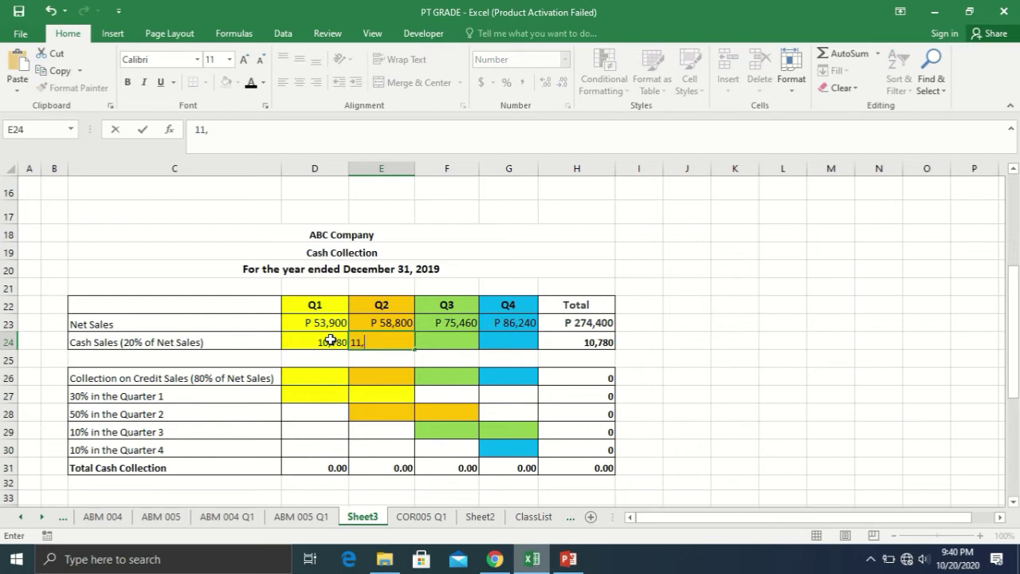
{"action": "type", "text": "760"}
{"action": "key", "text": "Tab"}
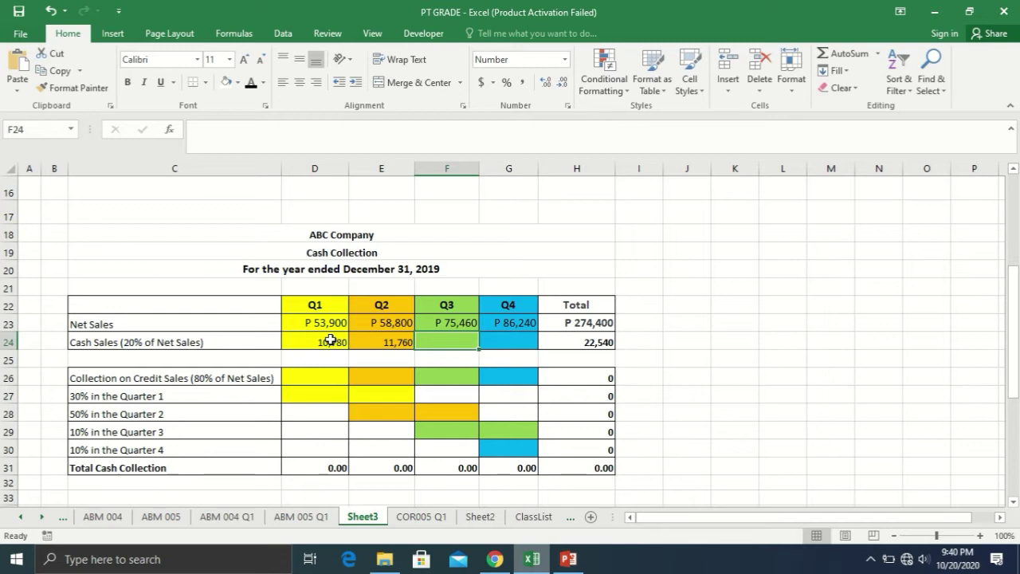
Enter cash sales of 15,092 for Q3 and 17,248 for Q4.
{"action": "type", "text": "15,09"}
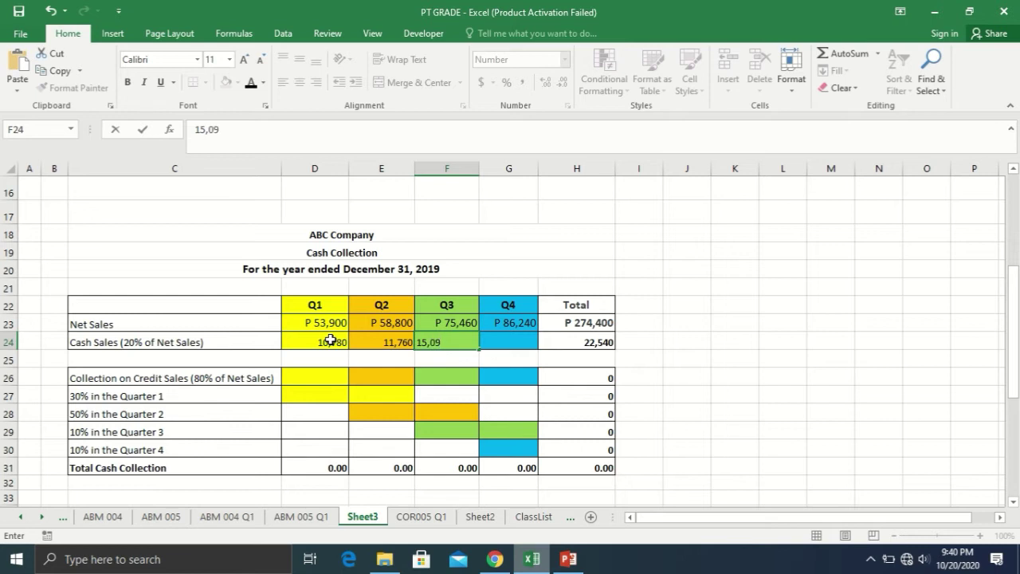
{"action": "type", "text": "2"}
{"action": "key", "text": "Tab"}
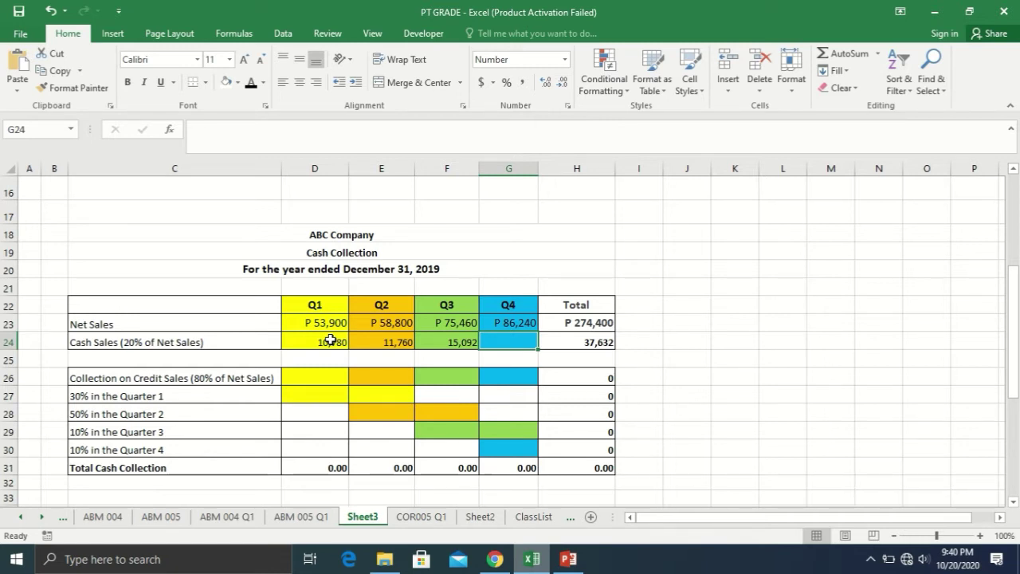
{"action": "type", "text": "17,"}
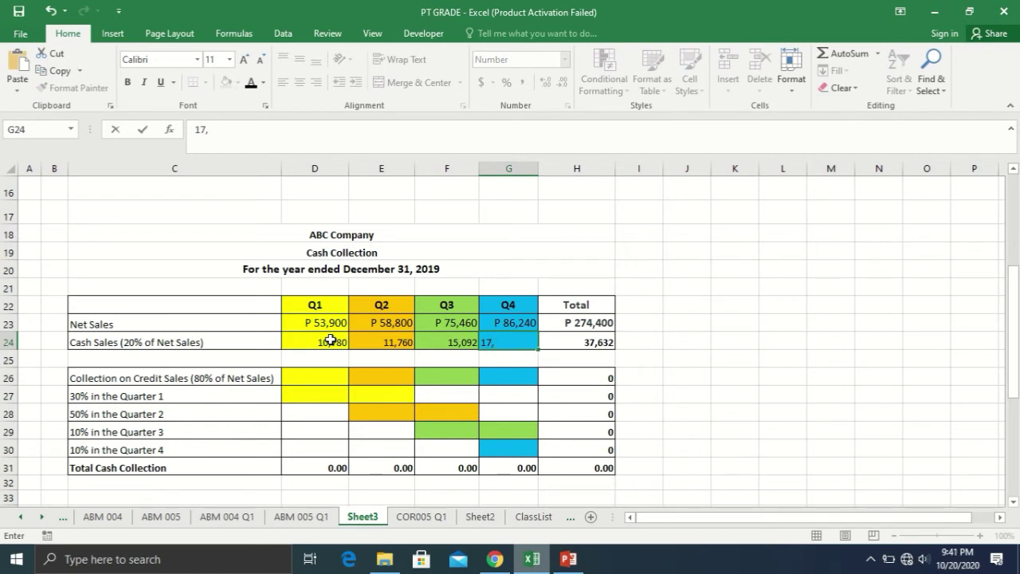
{"action": "type", "text": "248"}
{"action": "key", "text": "Return"}
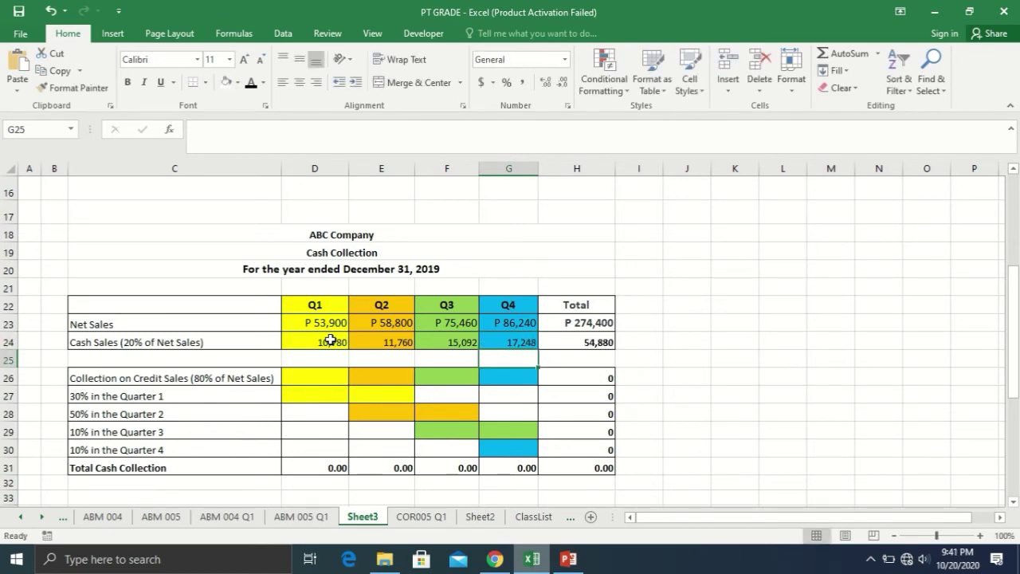
Review the quarterly amounts and the total's formula in the Cash Sales row.
{"action": "key", "text": "Up"}
{"action": "key", "text": "Left"}
{"action": "key", "text": "Right"}
{"action": "key", "text": "Right"}
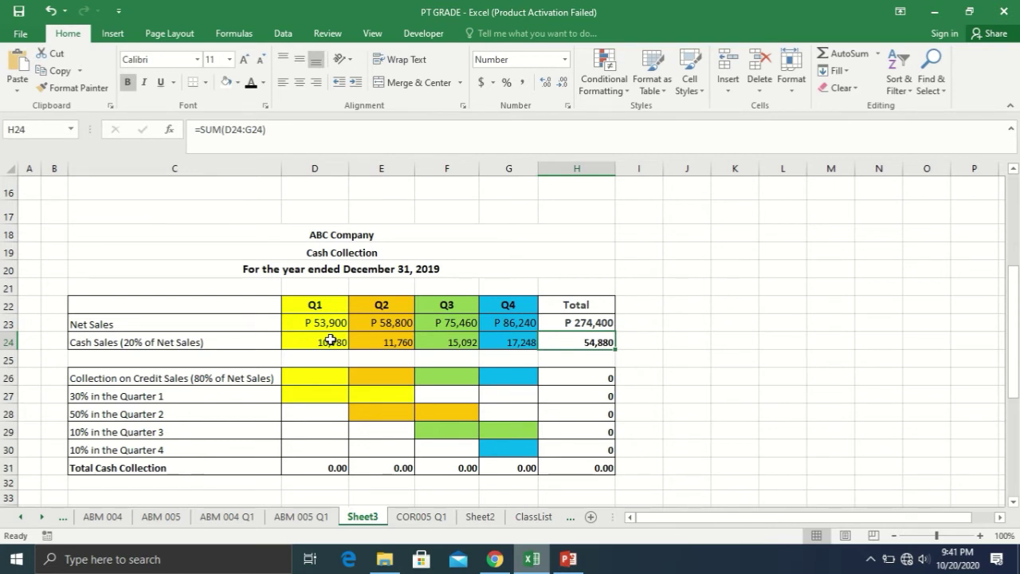
{"action": "key", "text": "Left"}
{"action": "key", "text": "Left"}
{"action": "key", "text": "Left"}
{"action": "key", "text": "Left"}
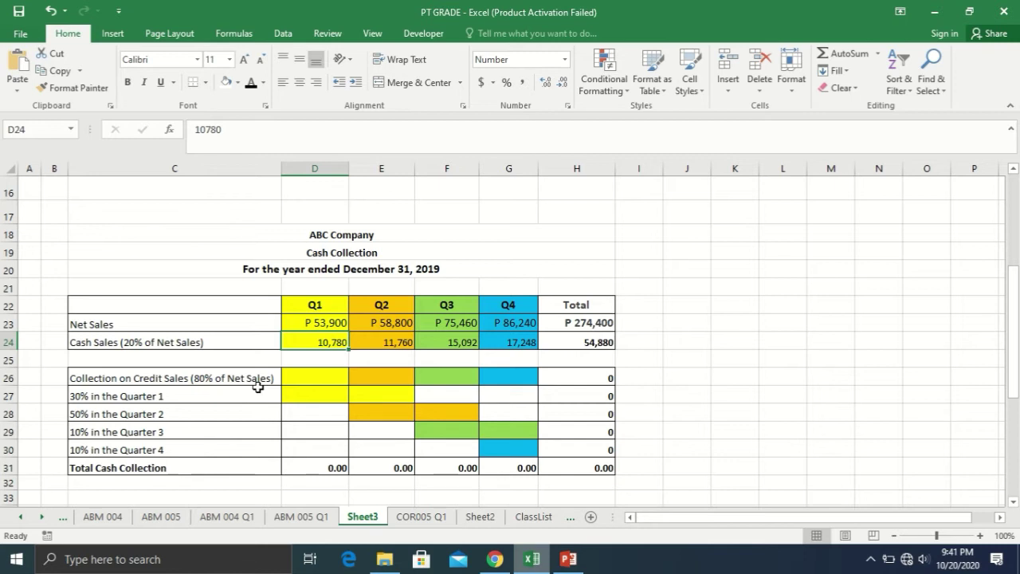
Enter the collection on credit sales as 43,120 for Q1 and 47,040 for Q2.
{"action": "key", "text": "Down"}
{"action": "key", "text": "Down"}
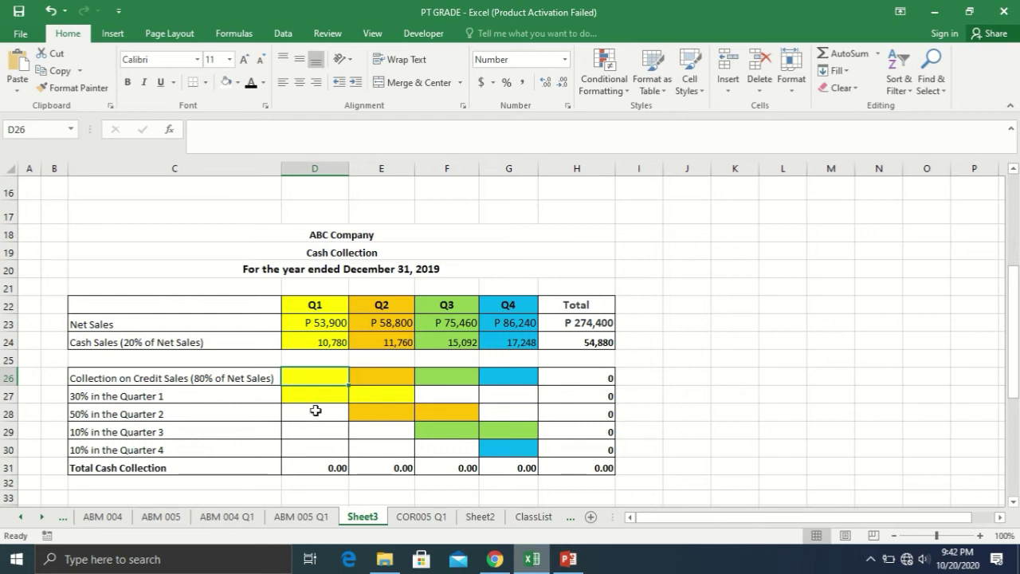
{"action": "type", "text": "43"}
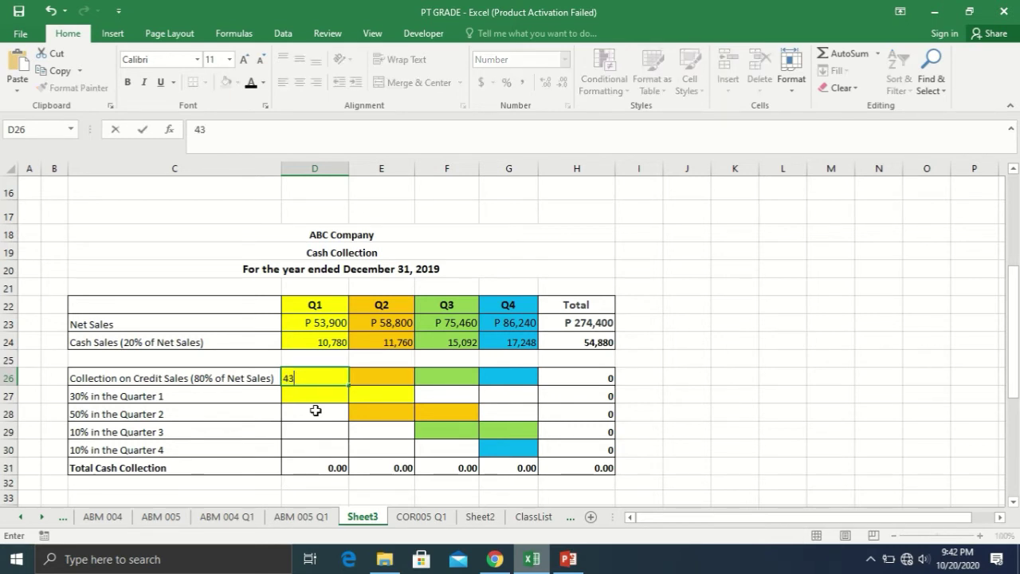
{"action": "type", "text": ",120"}
{"action": "key", "text": "Return"}
{"action": "key", "text": "Up"}
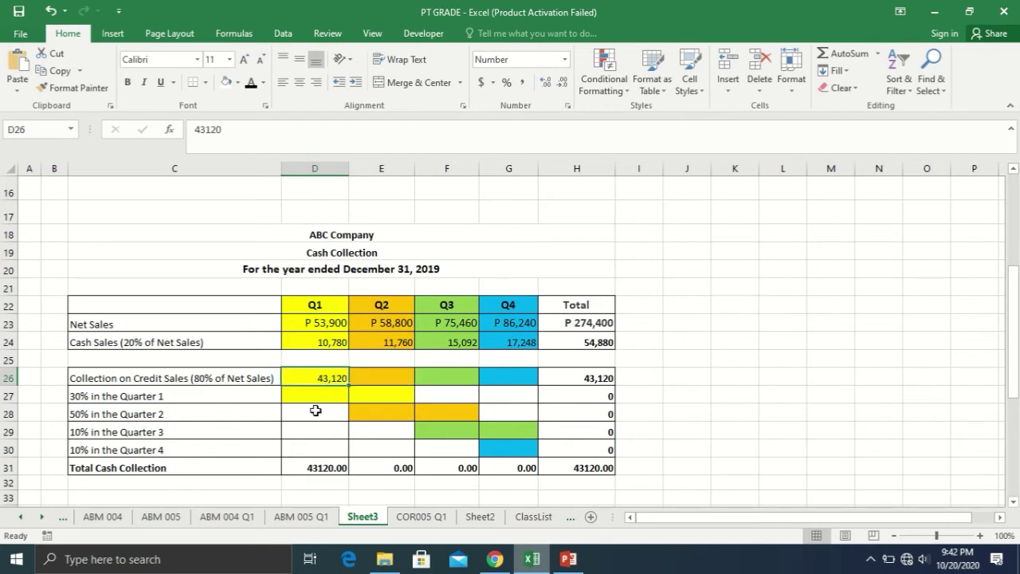
{"action": "key", "text": "Down"}
{"action": "key", "text": "Up"}
{"action": "key", "text": "Right"}
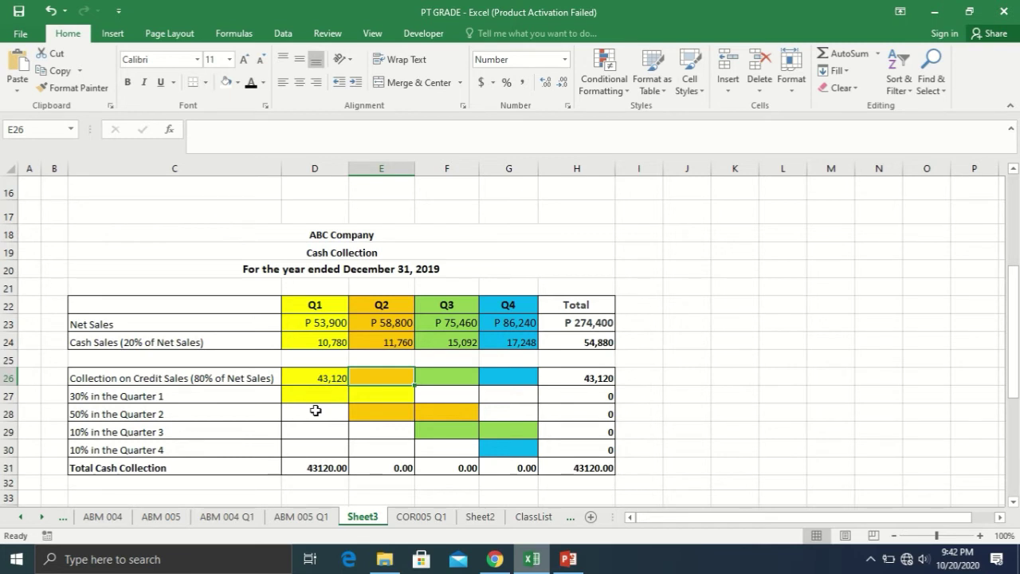
{"action": "type", "text": "47"}
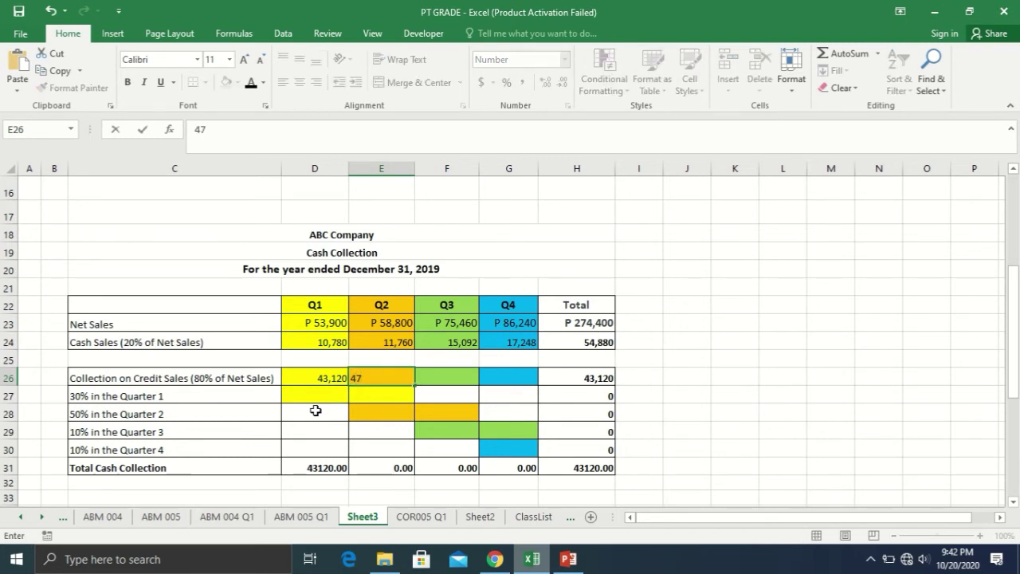
{"action": "type", "text": ",040"}
{"action": "key", "text": "Tab"}
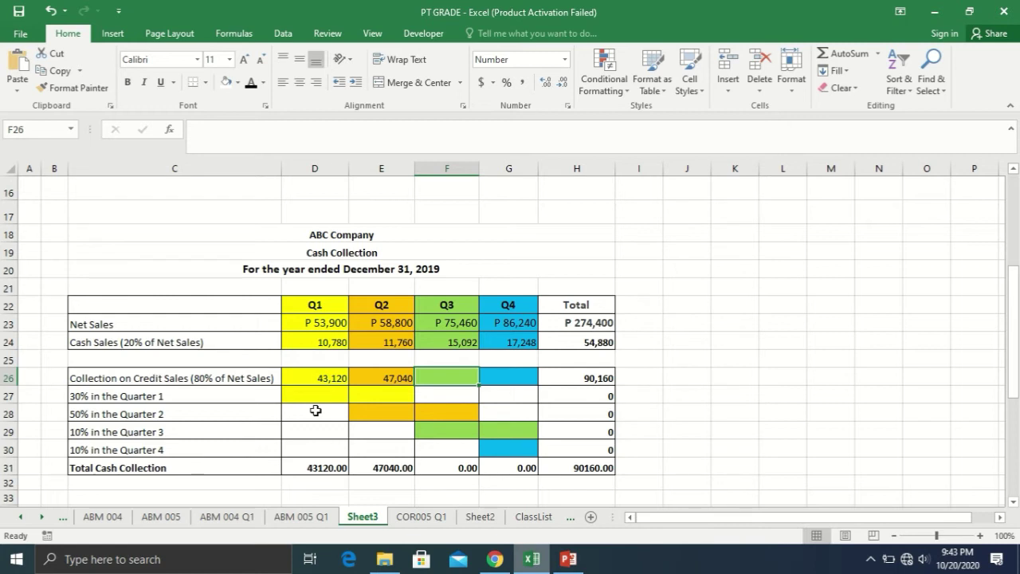
Enter the collection on credit sales as 60,368 for Q3 and 68,992 for Q4.
{"action": "type", "text": "60"}
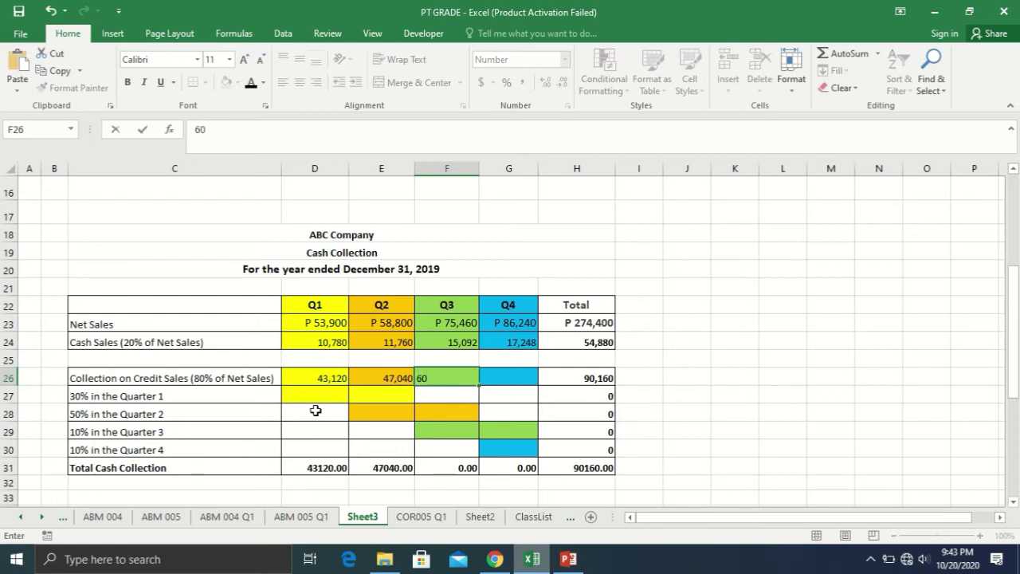
{"action": "type", "text": ",368"}
{"action": "key", "text": "Tab"}
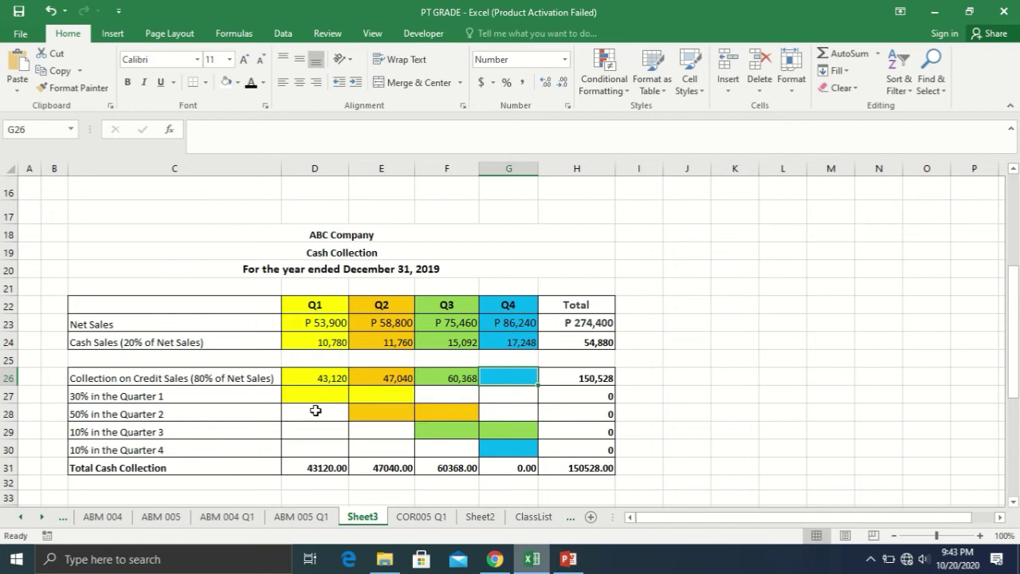
{"action": "type", "text": "68"}
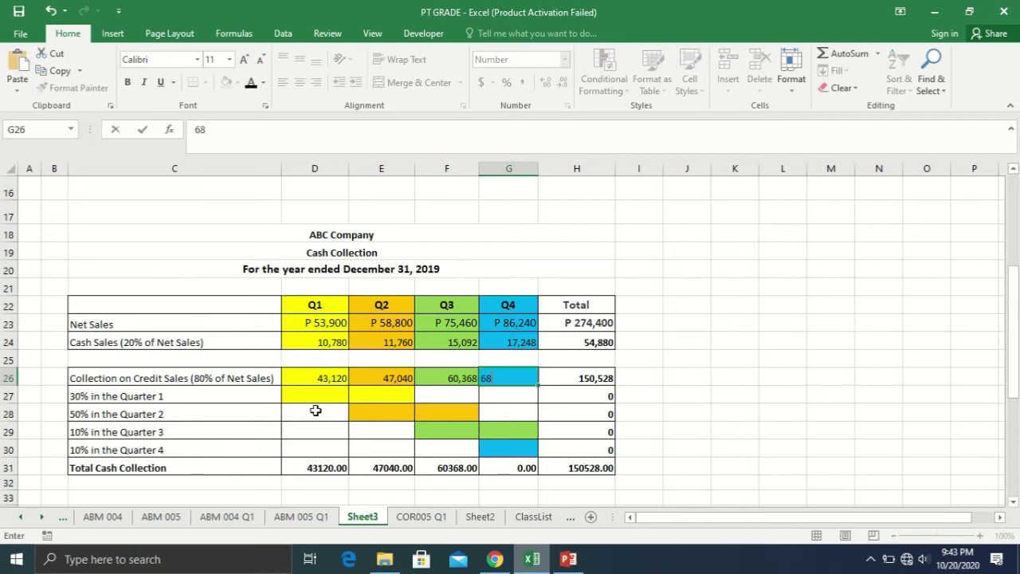
{"action": "type", "text": ",992"}
{"action": "key", "text": "Return"}
Go over the credit sales entries and recalculate the worksheet to update the totals.
{"action": "key", "text": "Left"}
{"action": "key", "text": "Up"}
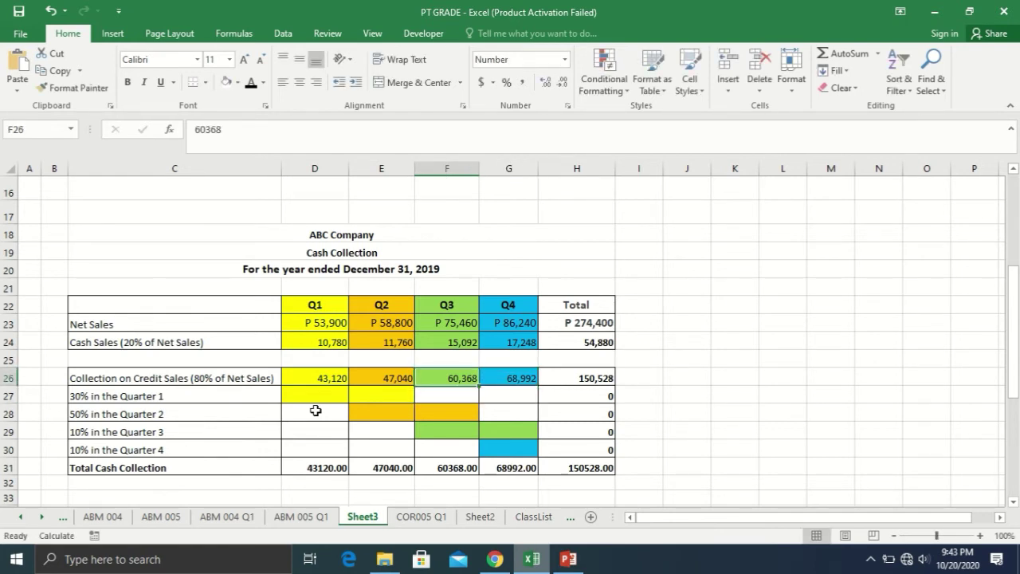
{"action": "key", "text": "Left"}
{"action": "key", "text": "Left"}
{"action": "key", "text": "Right"}
{"action": "key", "text": "Right"}
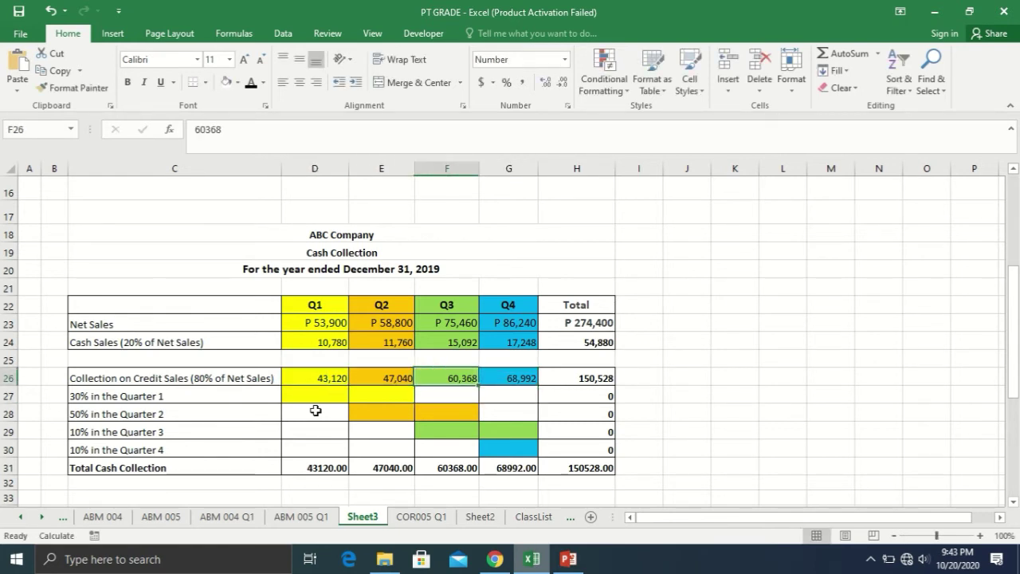
{"action": "key", "text": "F9"}
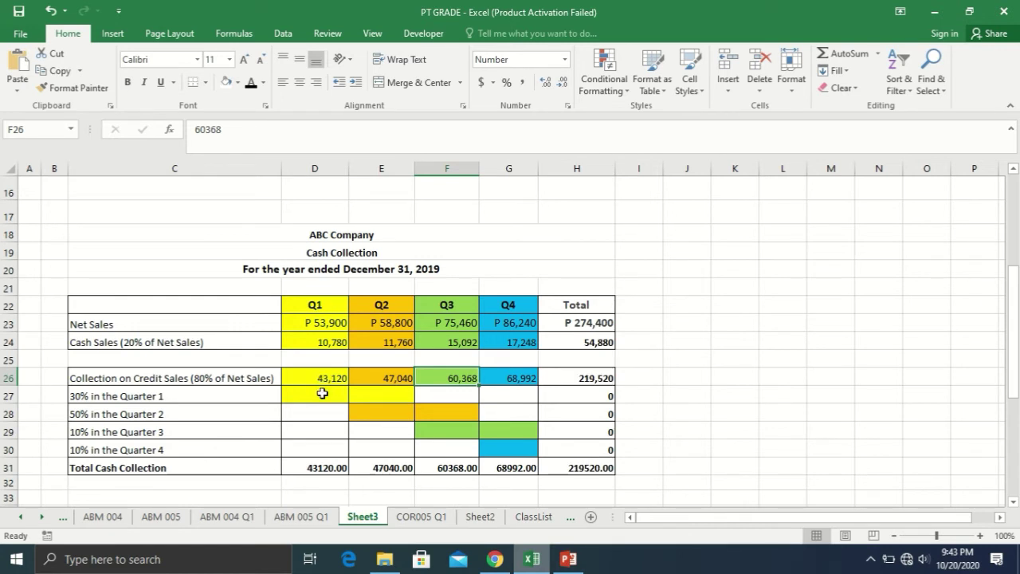
Enter 12,936 under Q1 in the "30% in the Quarter 1" row.
{"action": "left_click", "coordinate": [321, 396]}
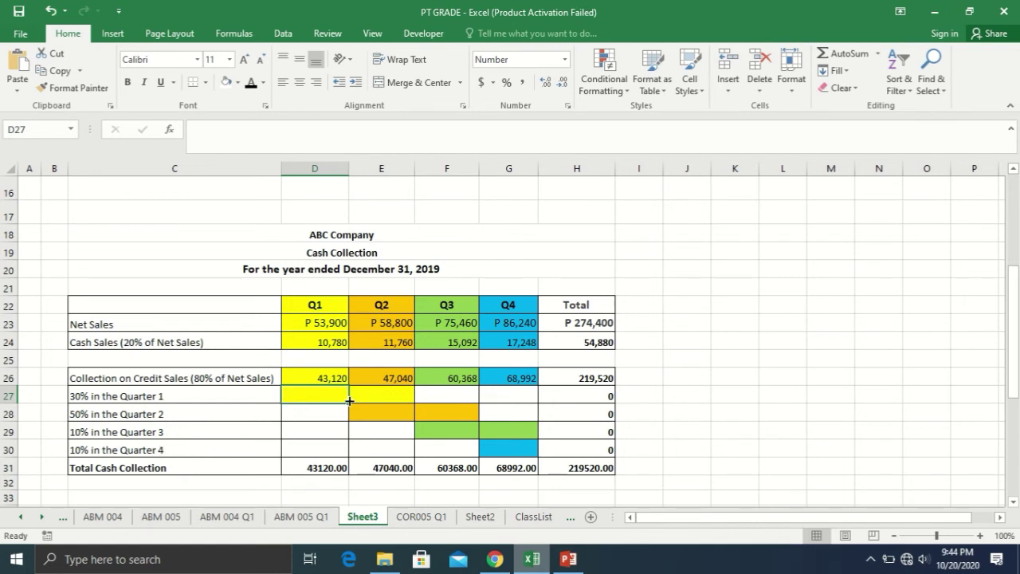
{"action": "key", "text": "Left"}
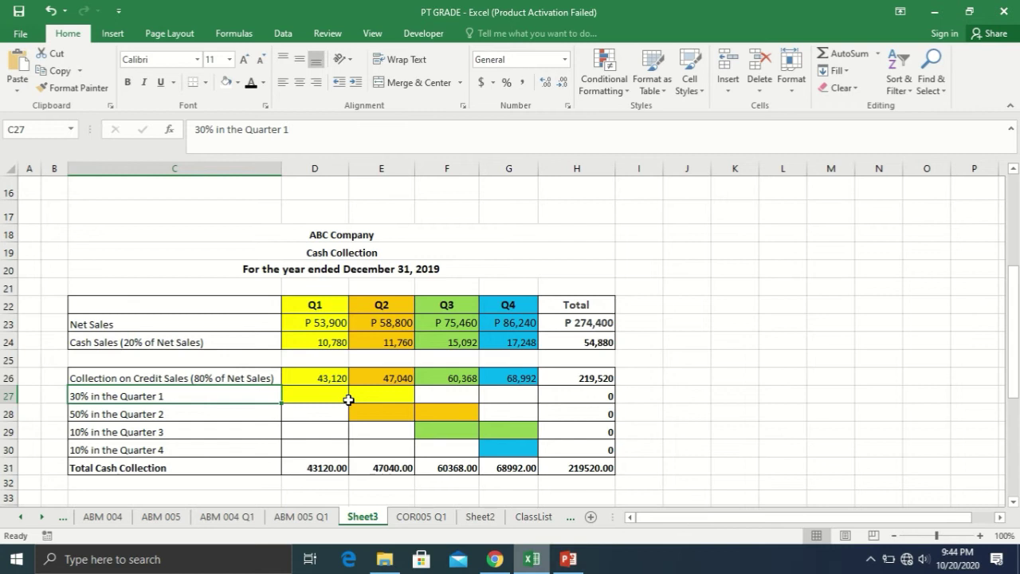
{"action": "left_click", "coordinate": [348, 400]}
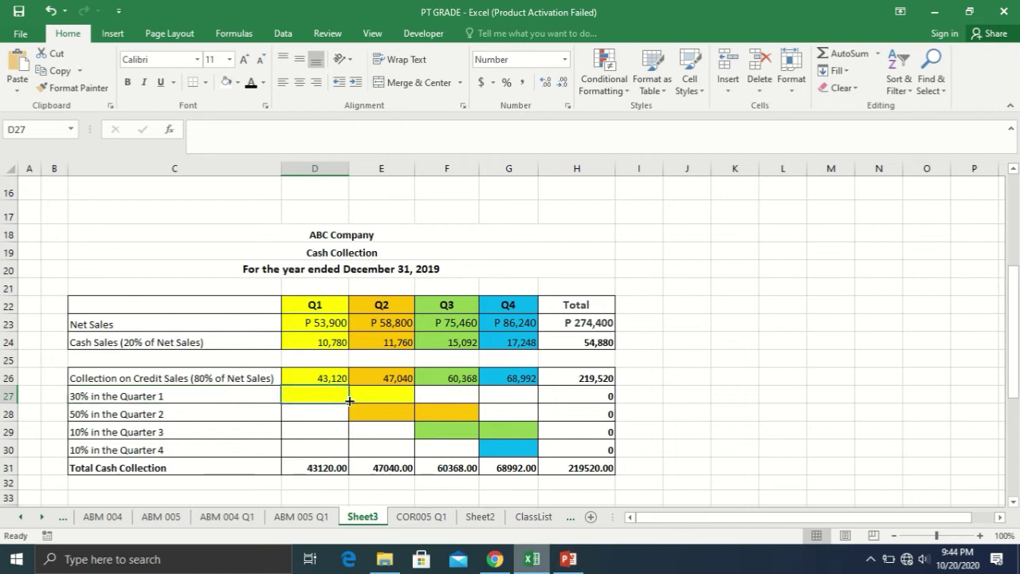
{"action": "type", "text": "12"}
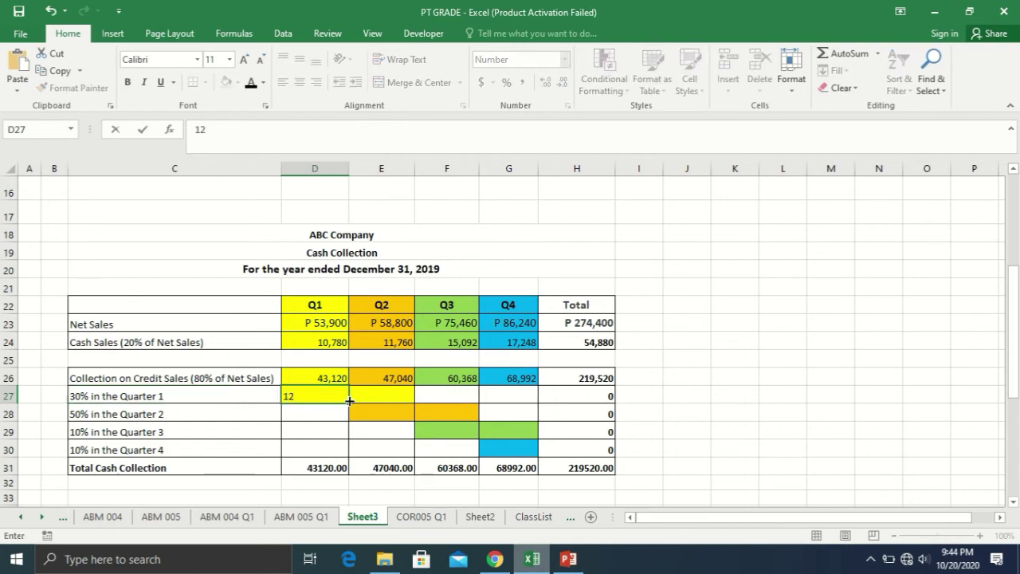
{"action": "type", "text": ",936"}
{"action": "key", "text": "Return"}
{"action": "left_click", "coordinate": [348, 399]}
{"action": "key", "text": "Return"}
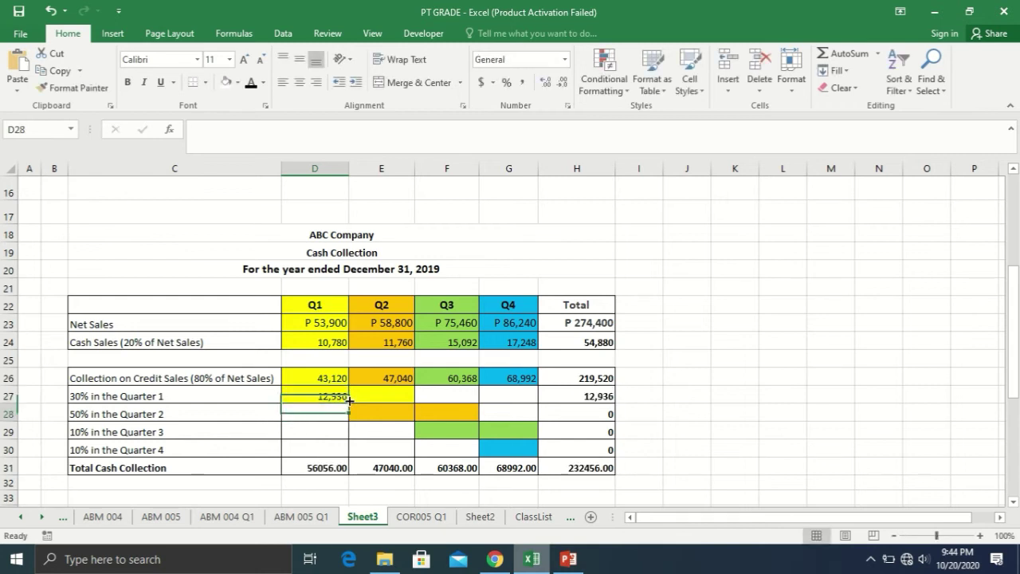
Enter 30,184 under Q2 in the "30% in the Quarter 1" row.
{"action": "left_click", "coordinate": [348, 400]}
{"action": "left_click", "coordinate": [351, 401]}
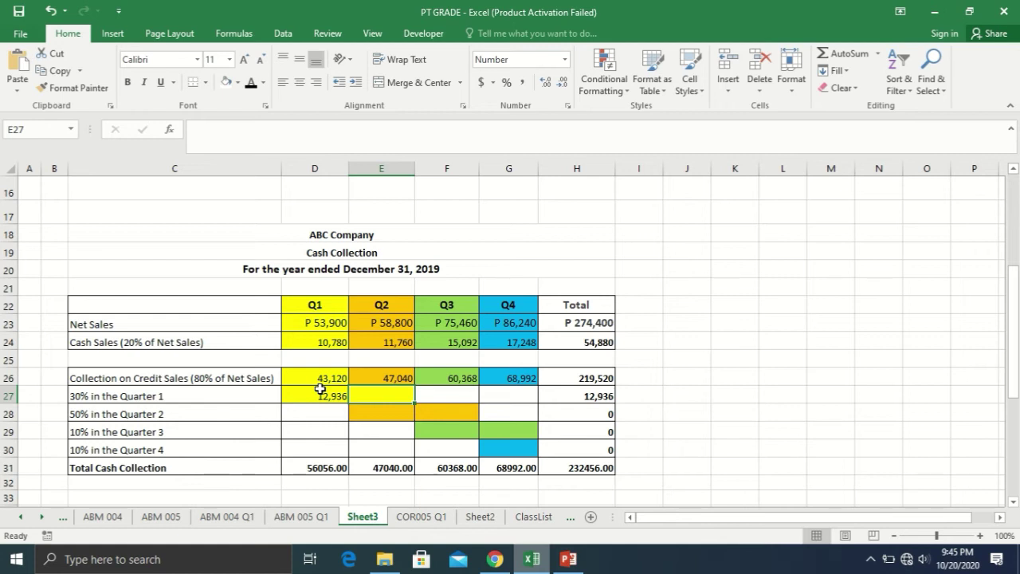
{"action": "type", "text": "30"}
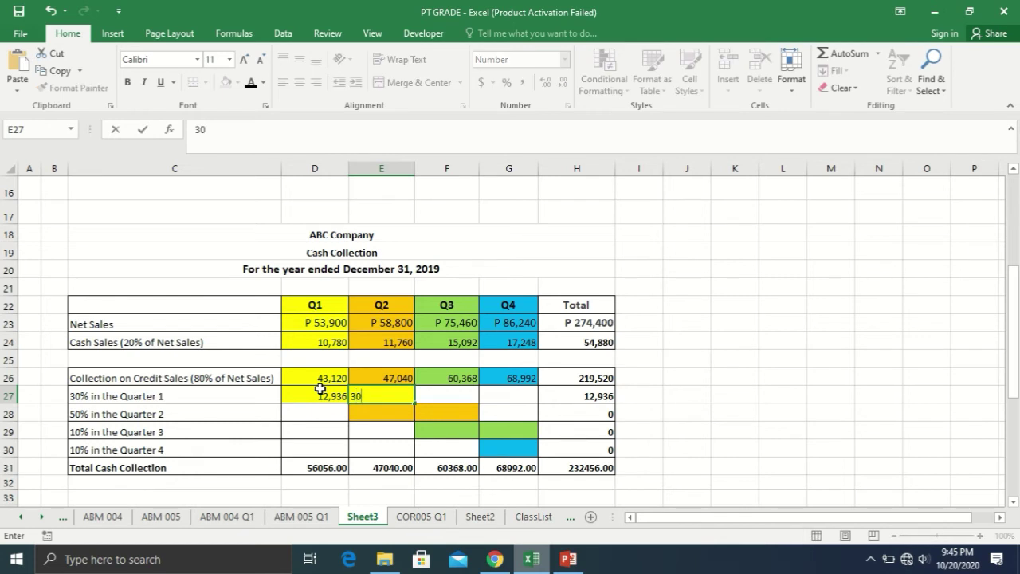
{"action": "type", "text": ",184"}
{"action": "key", "text": "Return"}
{"action": "key", "text": "Up"}
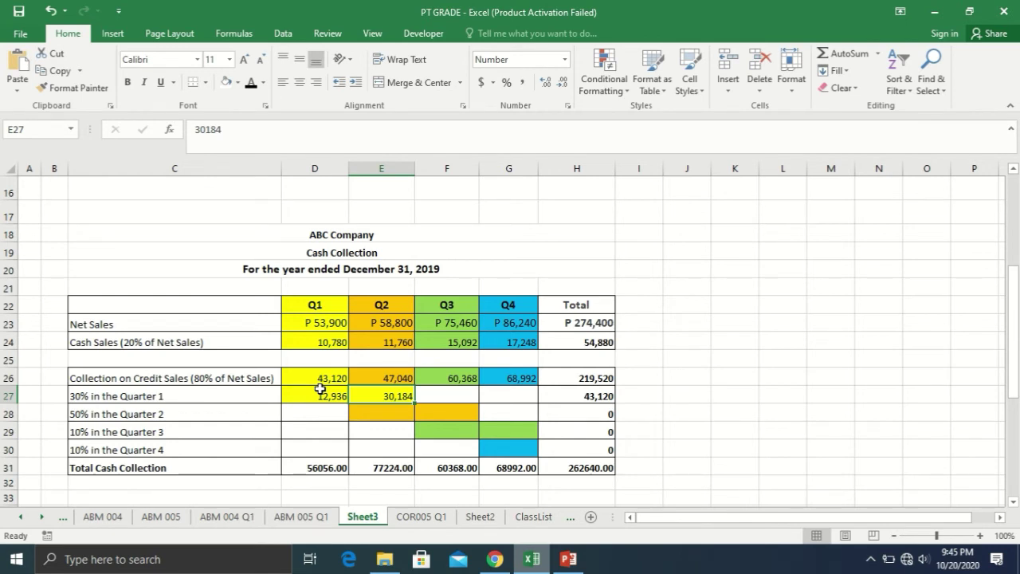
Enter 23,520 under Q2 in the "50% in the Quarter 2" row.
{"action": "key", "text": "Down"}
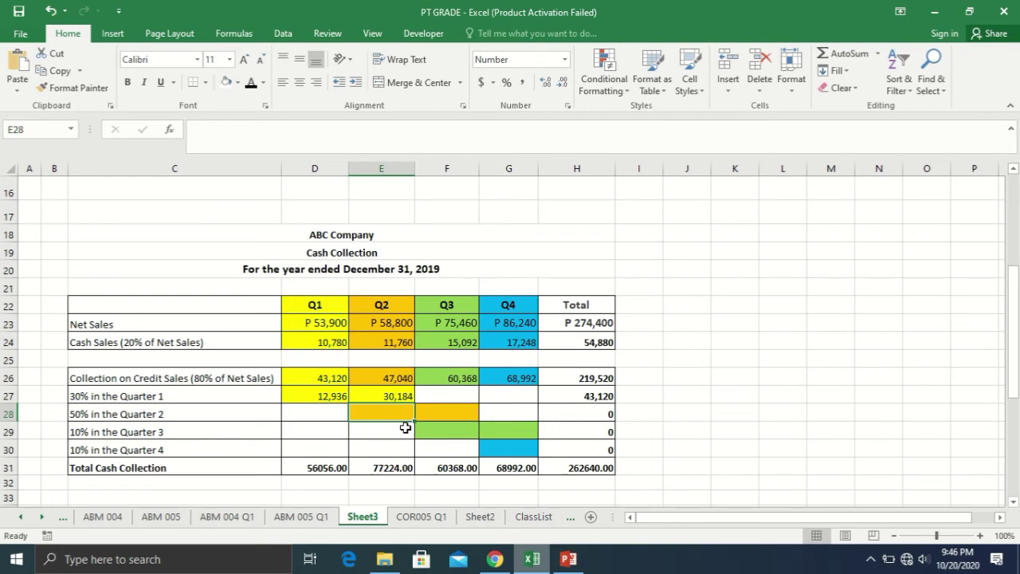
{"action": "type", "text": "2"}
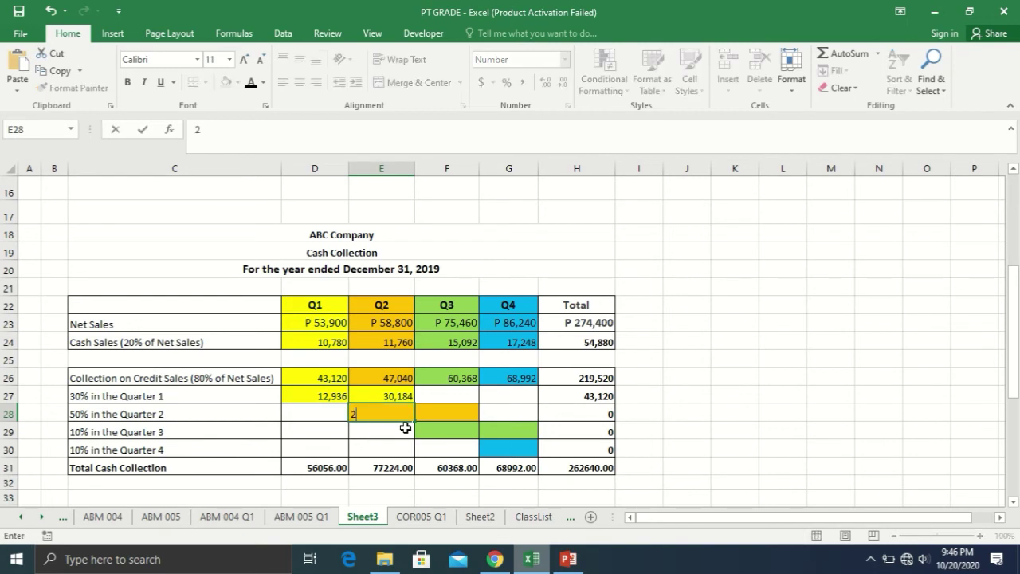
{"action": "type", "text": "3,520"}
{"action": "key", "text": "Tab"}
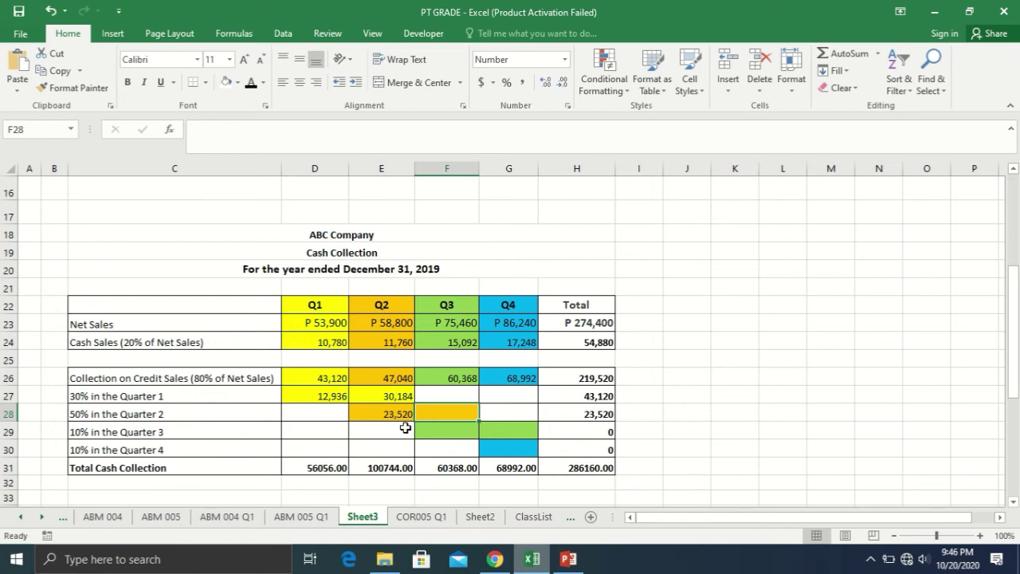
Enter 23,520 under Q3 in the "50% in the Quarter 2" row.
{"action": "type", "text": "23"}
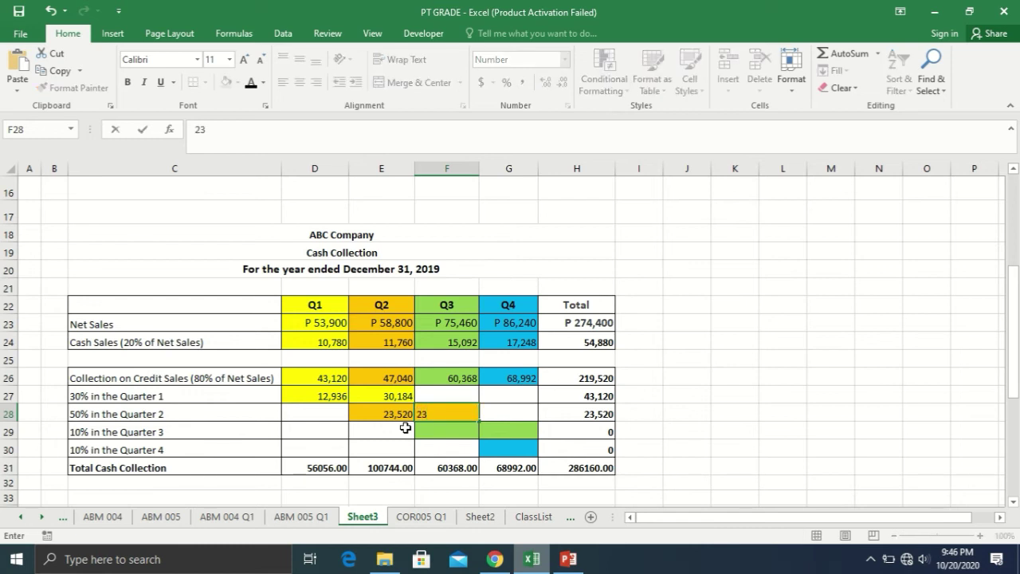
{"action": "type", "text": ",520"}
{"action": "key", "text": "Return"}
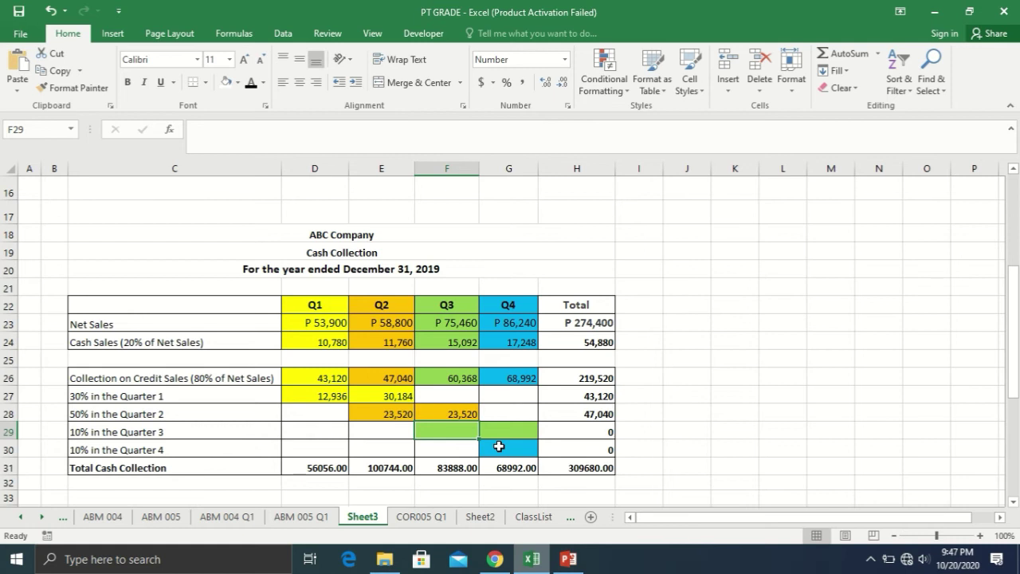
Enter 6,036.80 under Q3 in the "10% in the Quarter 3" row.
{"action": "type", "text": "60"}
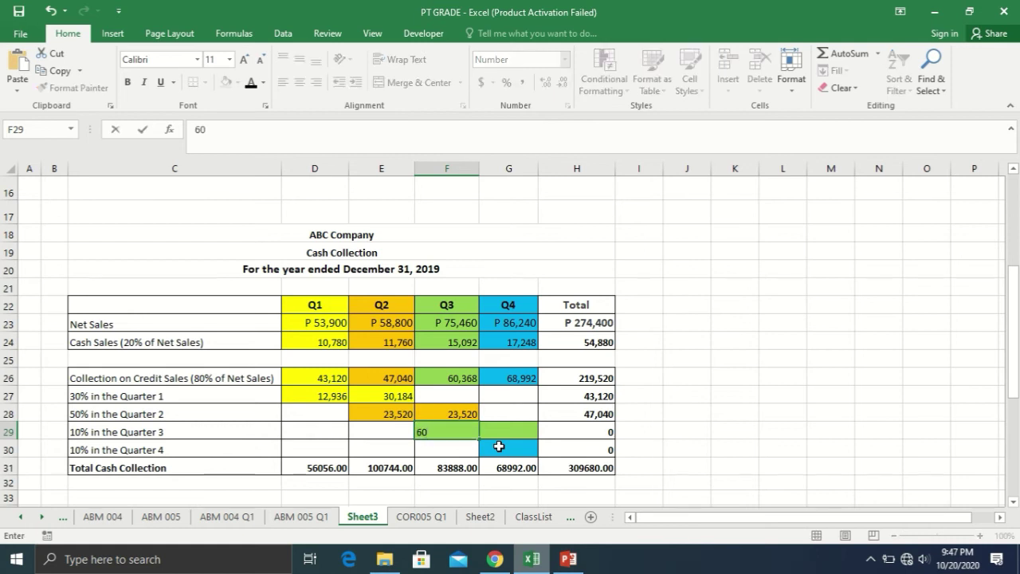
{"action": "key", "text": "BackSpace"}
{"action": "type", "text": ",036.8"}
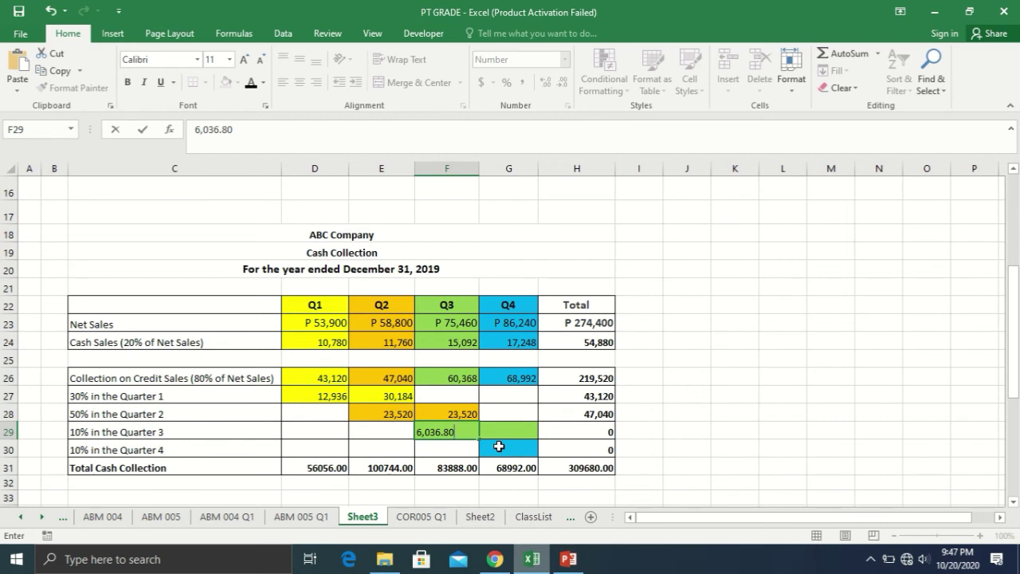
{"action": "key", "text": "Return"}
{"action": "key", "text": "Up"}
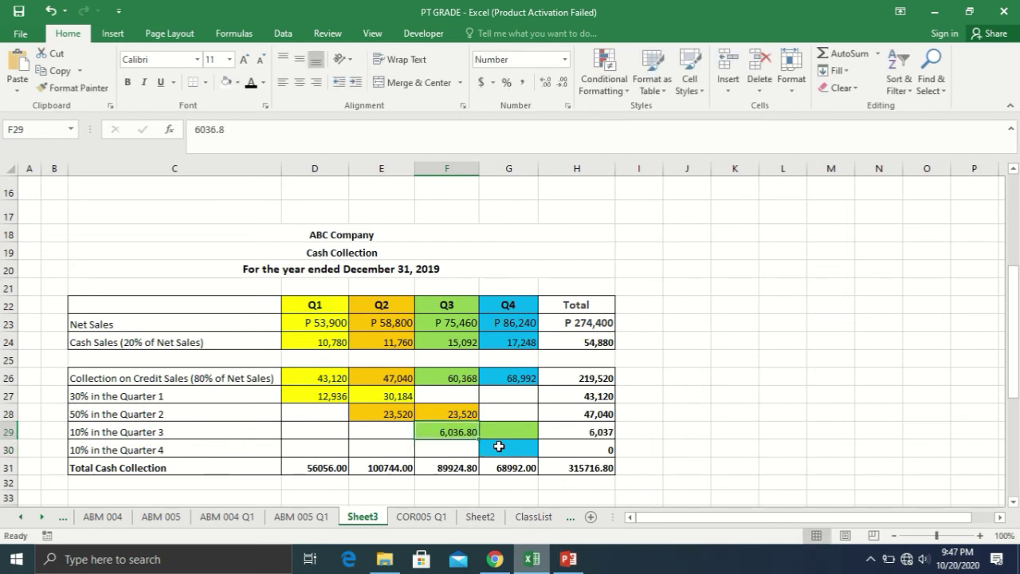
Enter 54,331.20 under Q4 in the "10% in the Quarter 3" row.
{"action": "key", "text": "Right"}
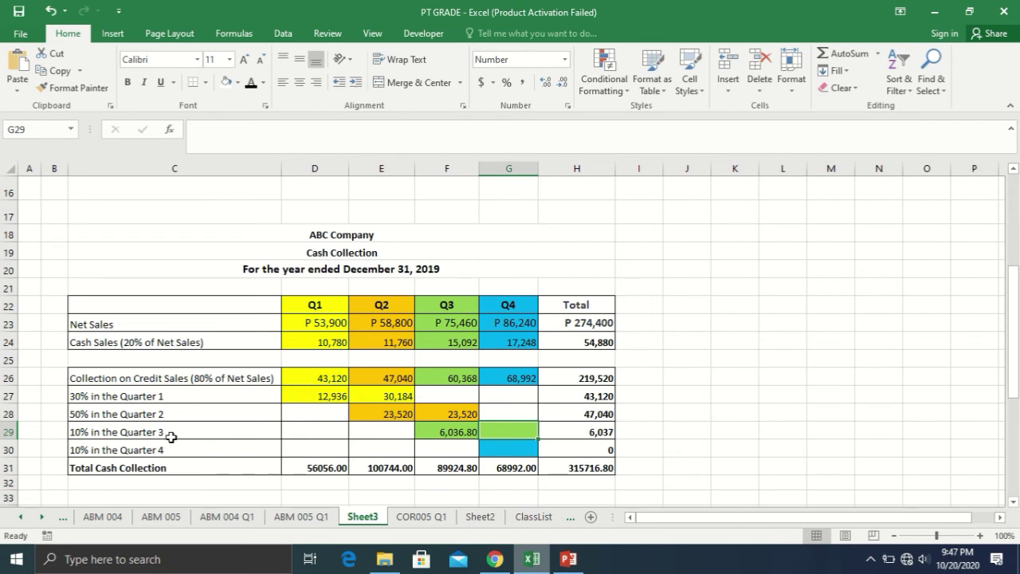
{"action": "left_click", "coordinate": [462, 435]}
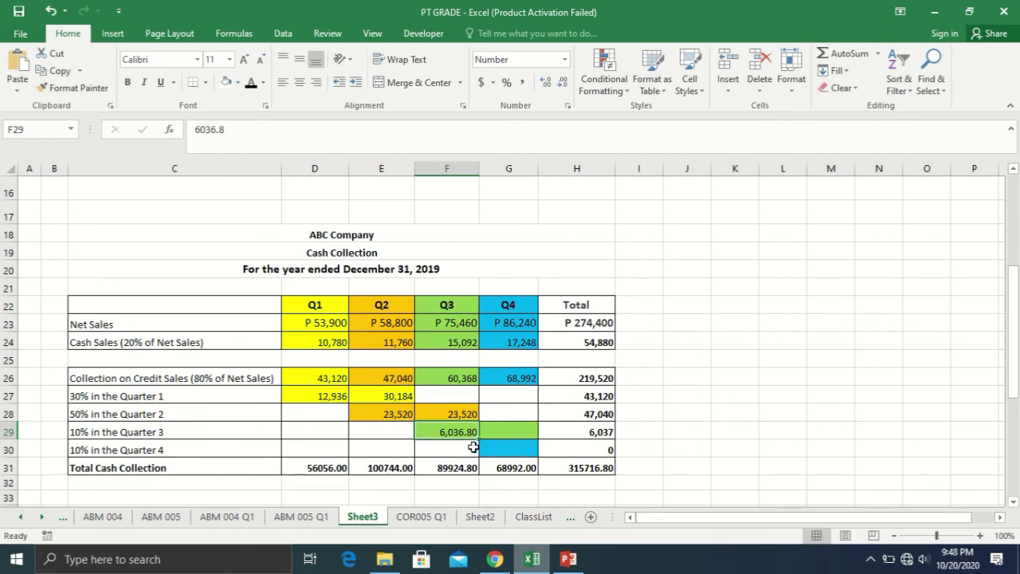
{"action": "left_click", "coordinate": [517, 437]}
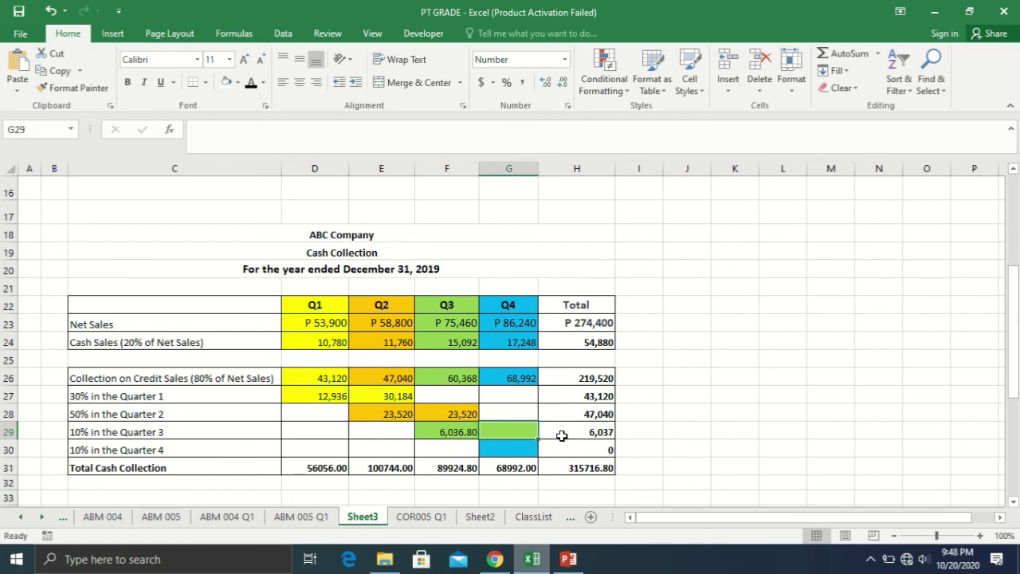
{"action": "type", "text": "5"}
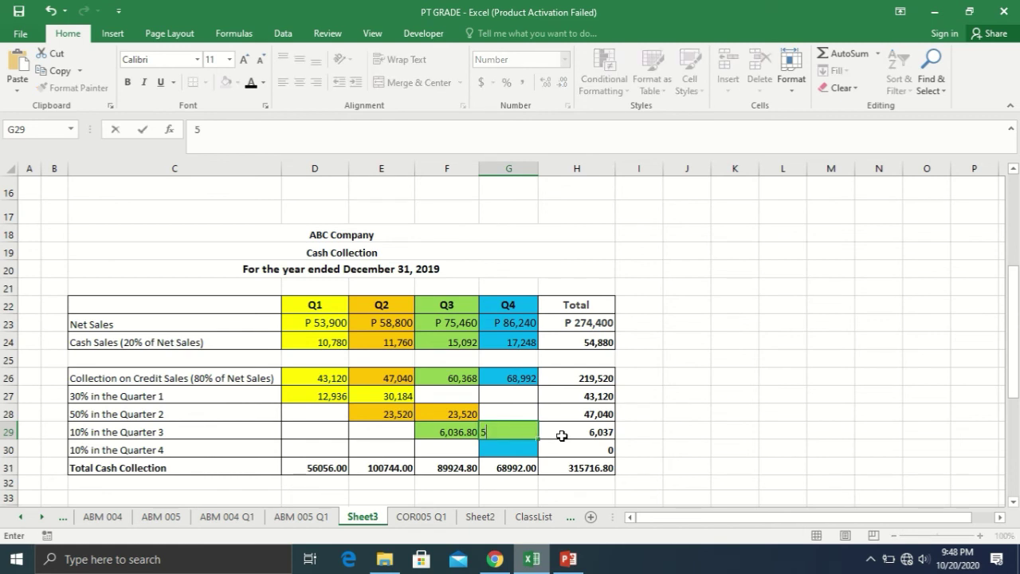
{"action": "type", "text": "4,331.20"}
{"action": "key", "text": "ctrl+Return"}
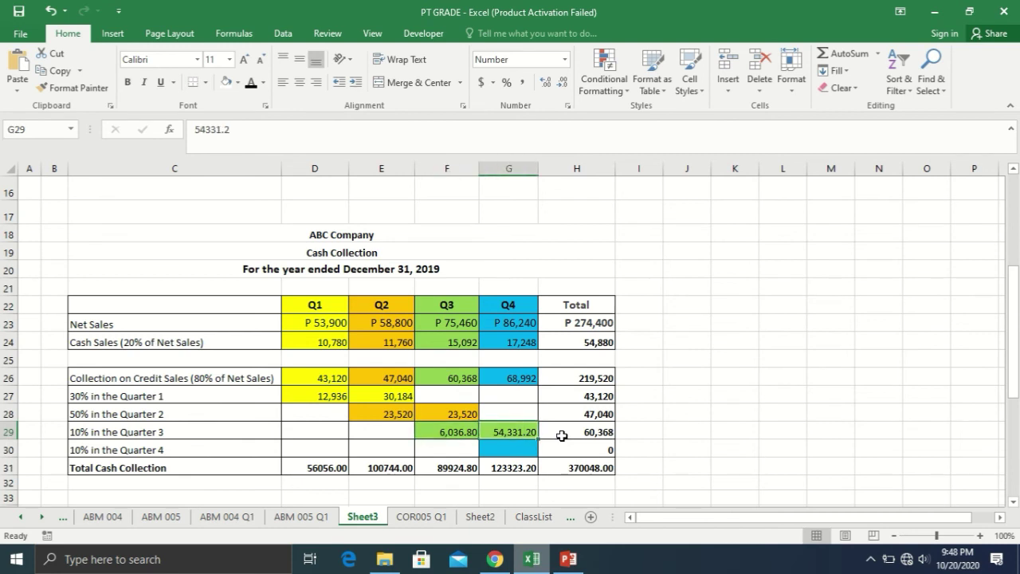
Enter 6,899.20 under Q4 in the "10% in the Quarter 4" row.
{"action": "key", "text": "Down"}
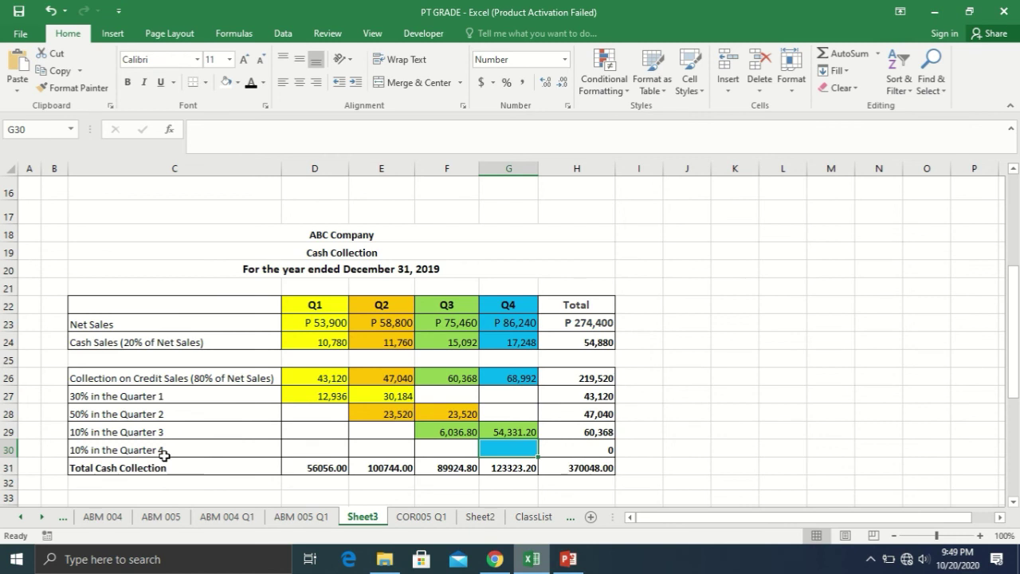
{"action": "type", "text": "6"}
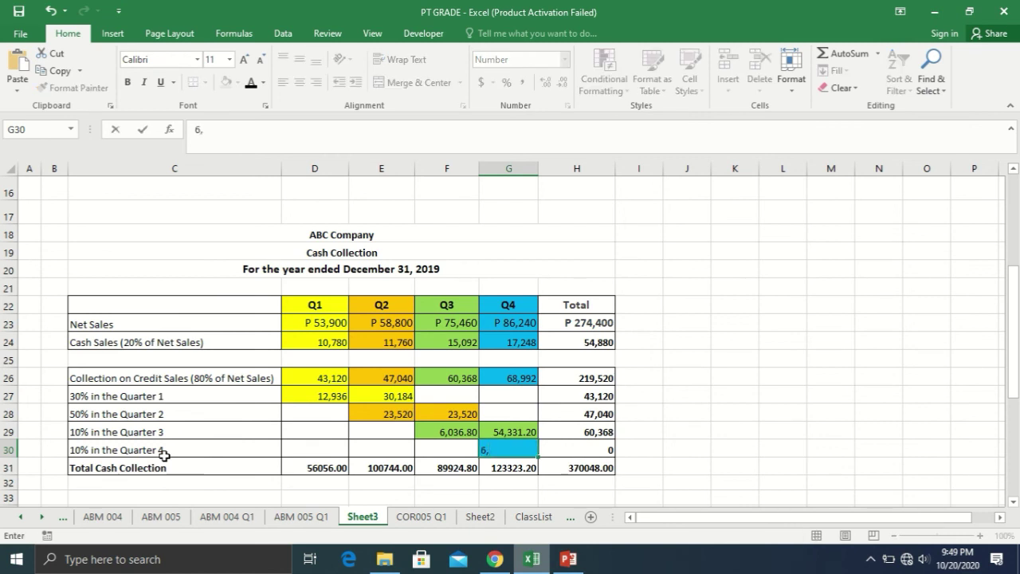
{"action": "type", "text": ",899.20"}
{"action": "key", "text": "Return"}
{"action": "key", "text": "Up"}
{"action": "key", "text": "Down"}
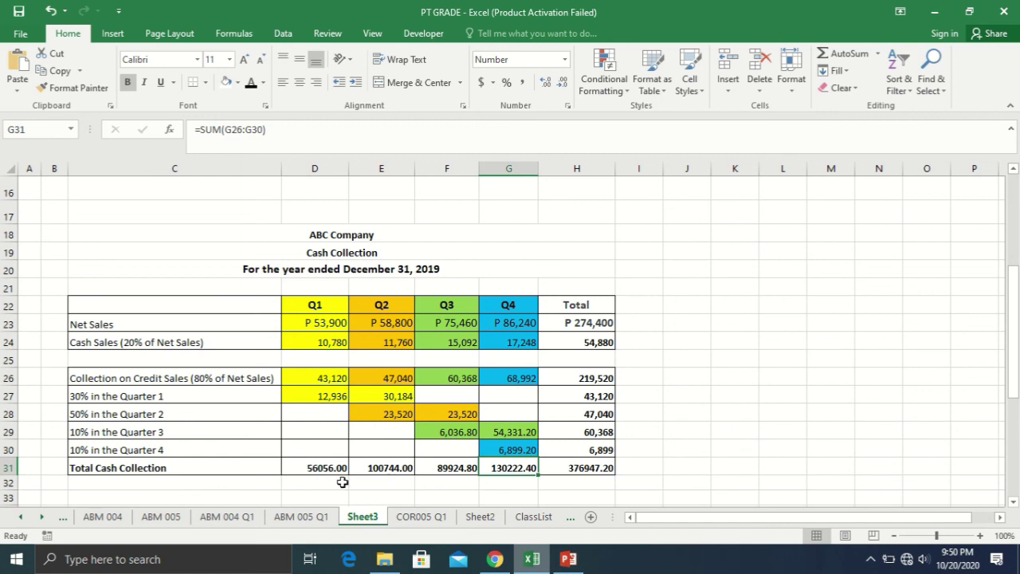
Review the quarterly amounts in the Total Cash Collection row and the figures in the Total column, including the grand total.
{"action": "left_click_drag", "start_coordinate": [339, 483], "coordinate": [494, 486]}
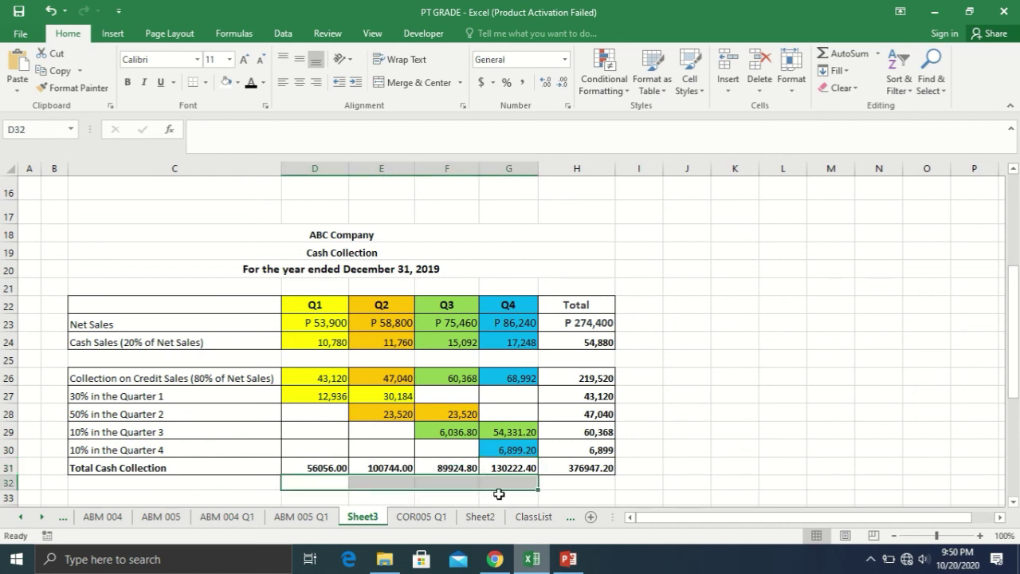
{"action": "left_click", "coordinate": [597, 465]}
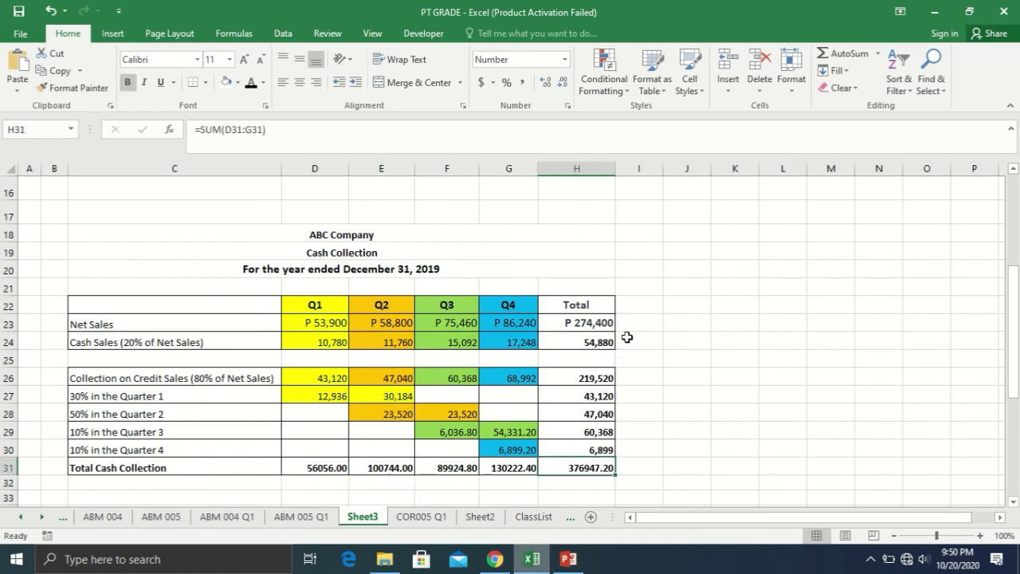
{"action": "left_click_drag", "start_coordinate": [635, 325], "coordinate": [651, 445]}
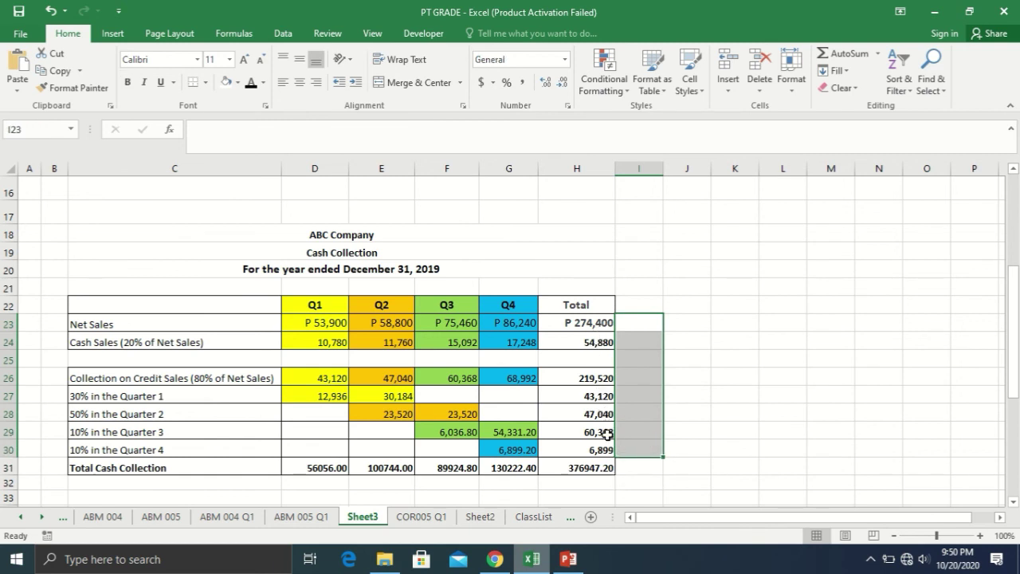
{"action": "left_click", "coordinate": [586, 482]}
{"action": "left_click", "coordinate": [583, 471]}
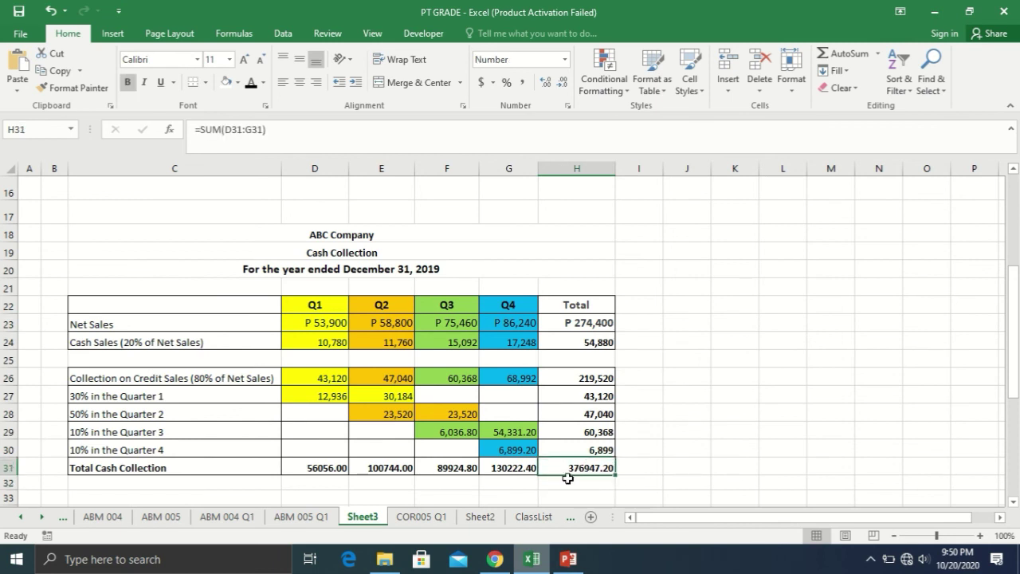
{"action": "left_click", "coordinate": [576, 431]}
{"action": "left_click", "coordinate": [576, 414]}
{"action": "left_click", "coordinate": [575, 468]}
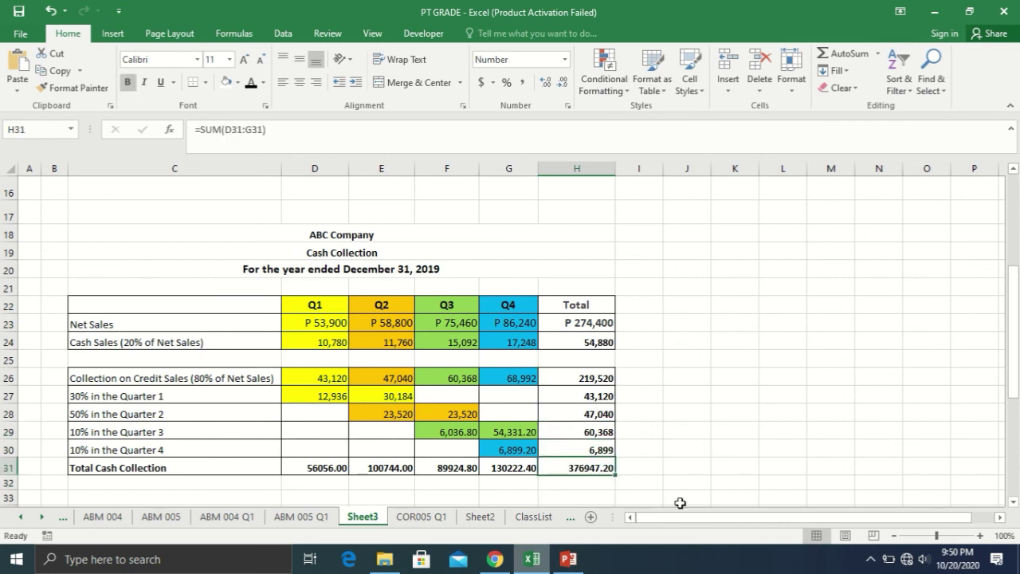